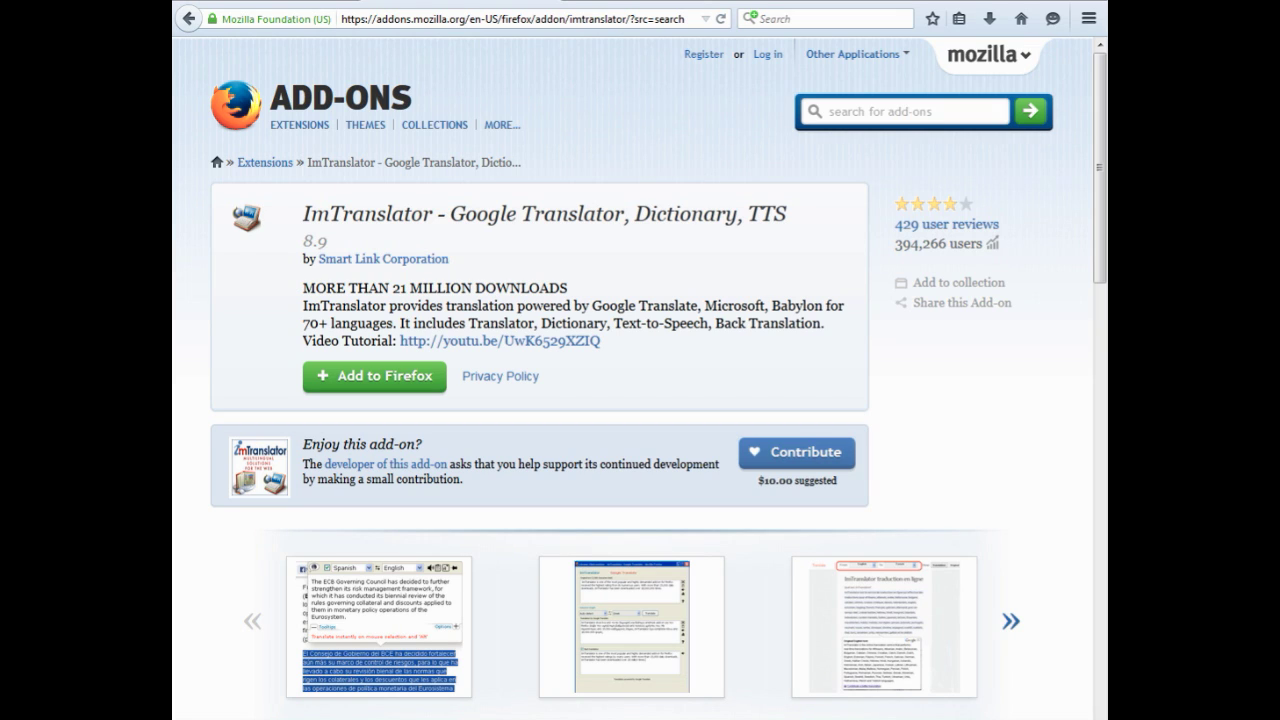
Page through the ImTranslator listing's screenshots and enlarge the first one
left_click(1008, 628)
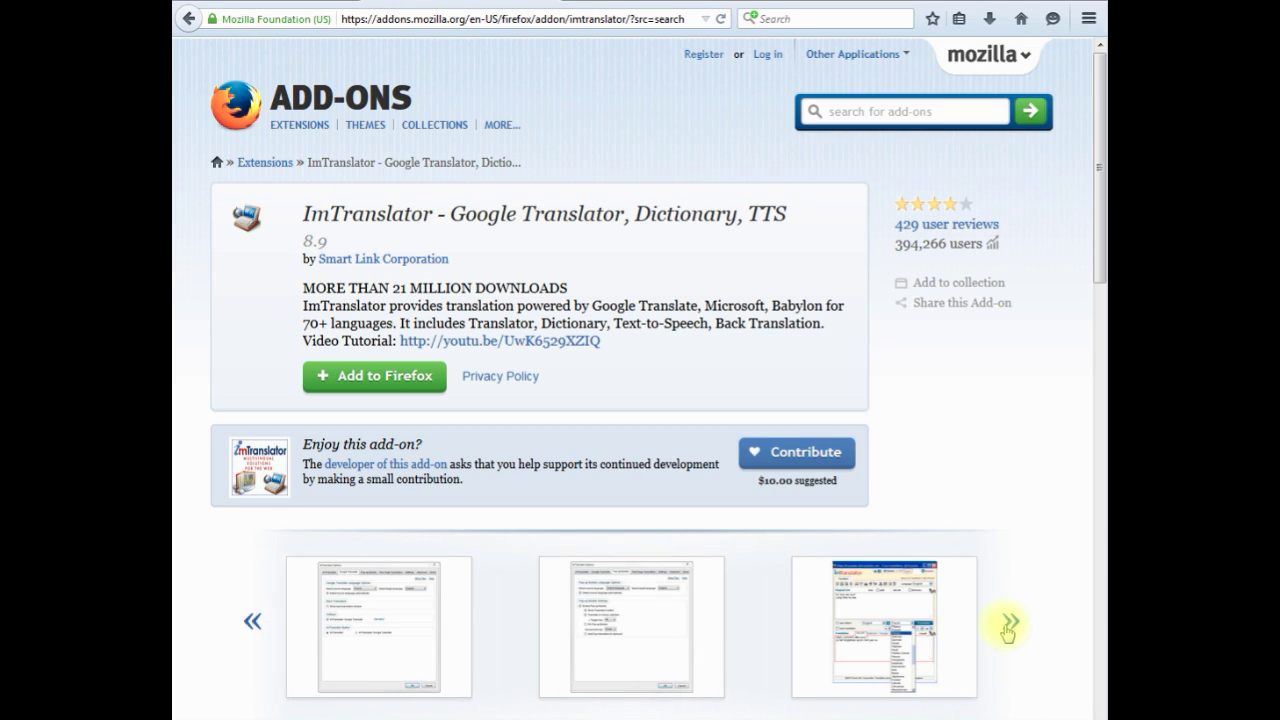
left_click(1008, 628)
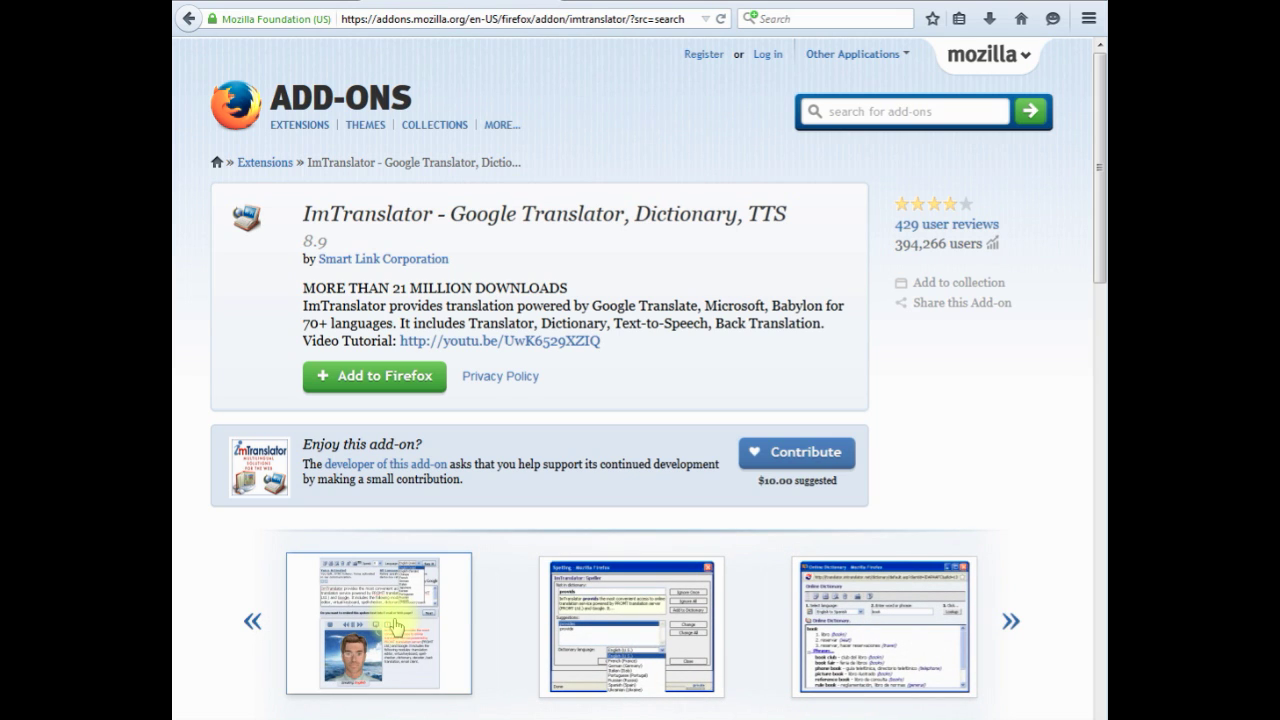
left_click(406, 633)
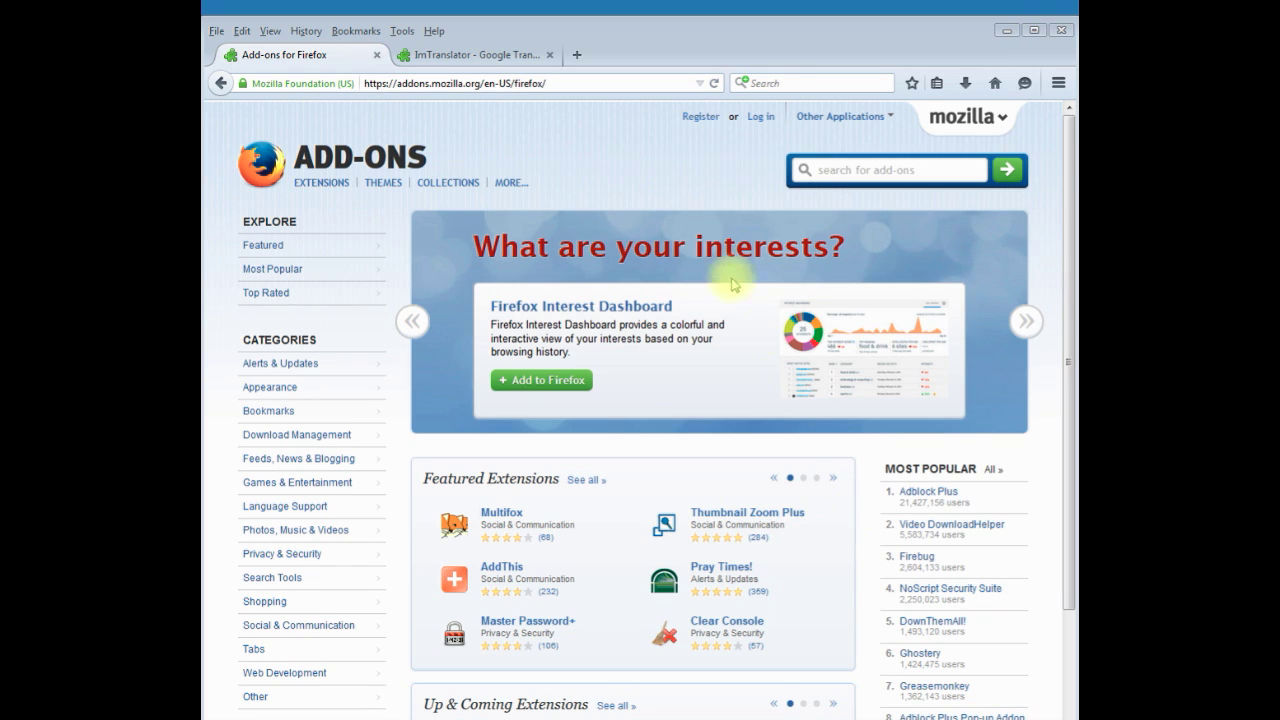
Search Mozilla Add-ons for 'imtranslator' and install the ImTranslator add-on into Firefox
left_click(373, 79)
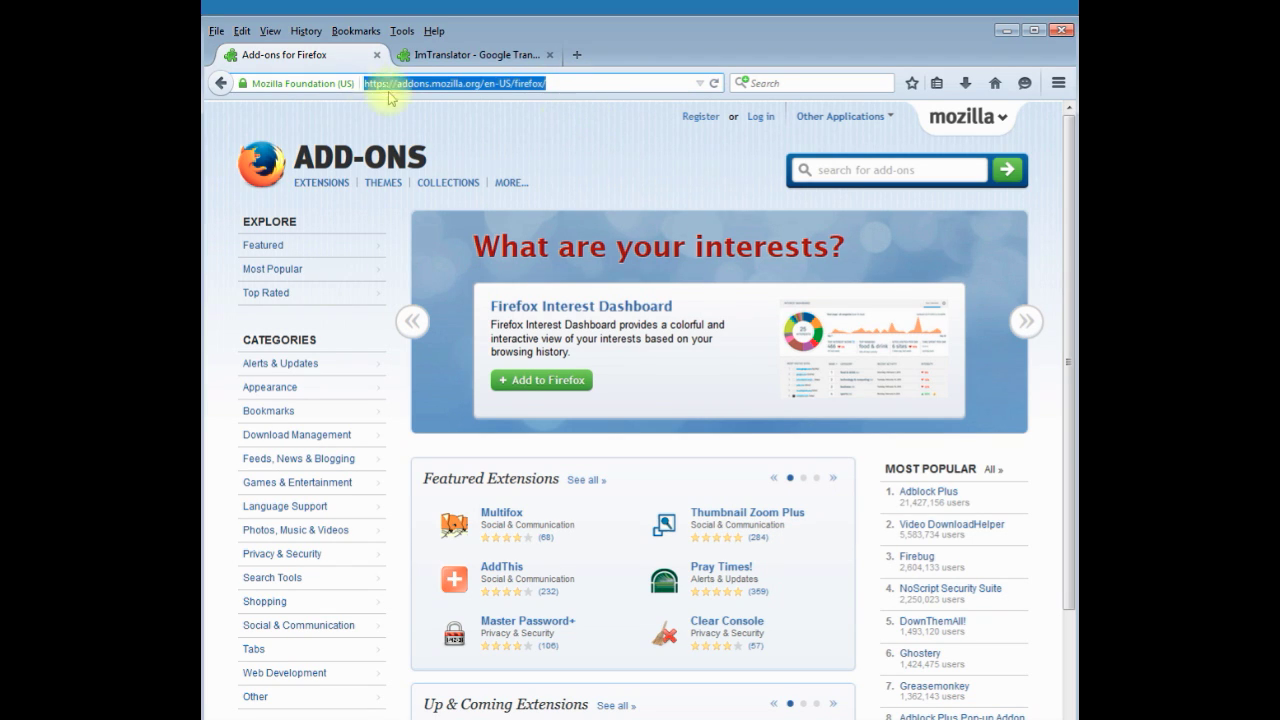
left_click(845, 168)
type("imtranslator")
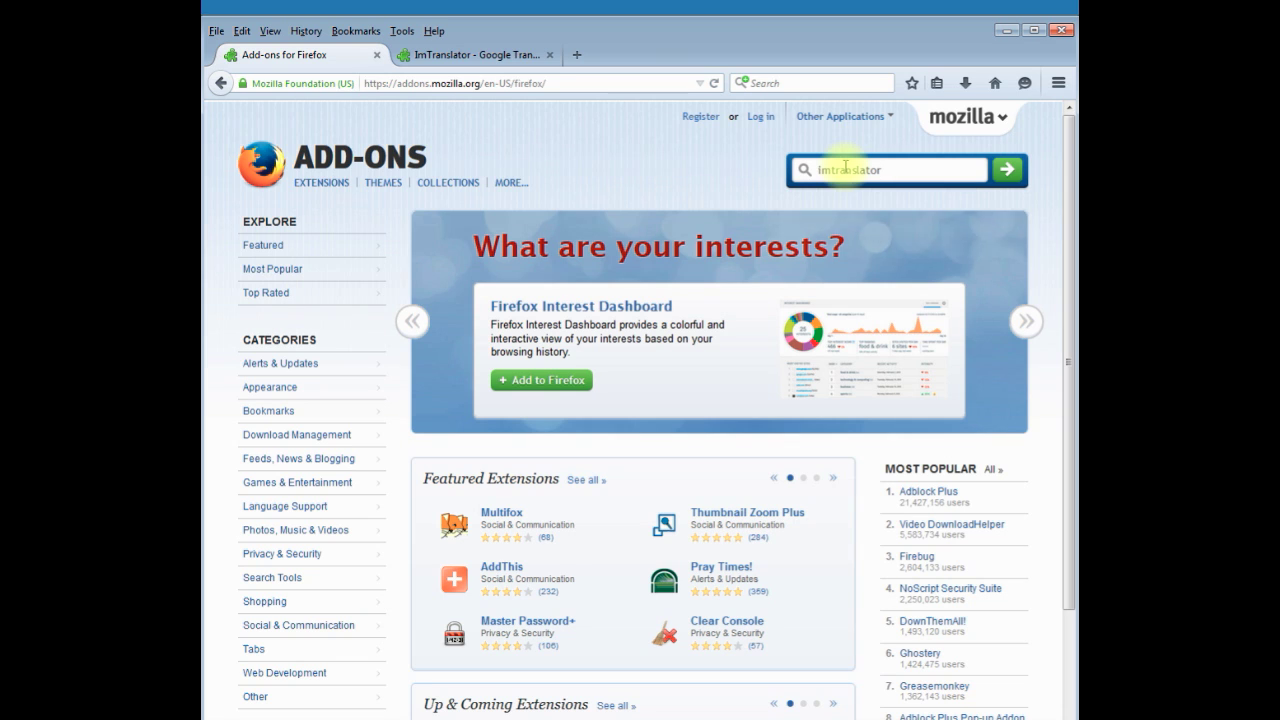
left_click(484, 57)
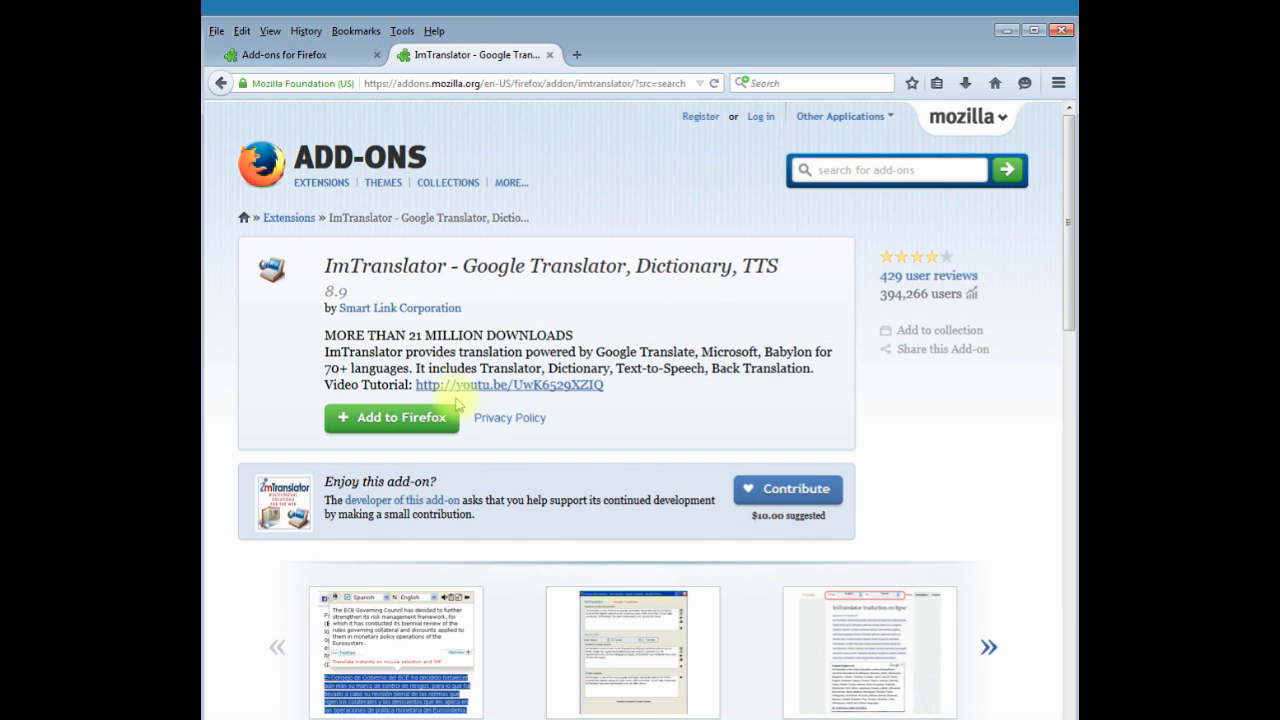
left_click(420, 420)
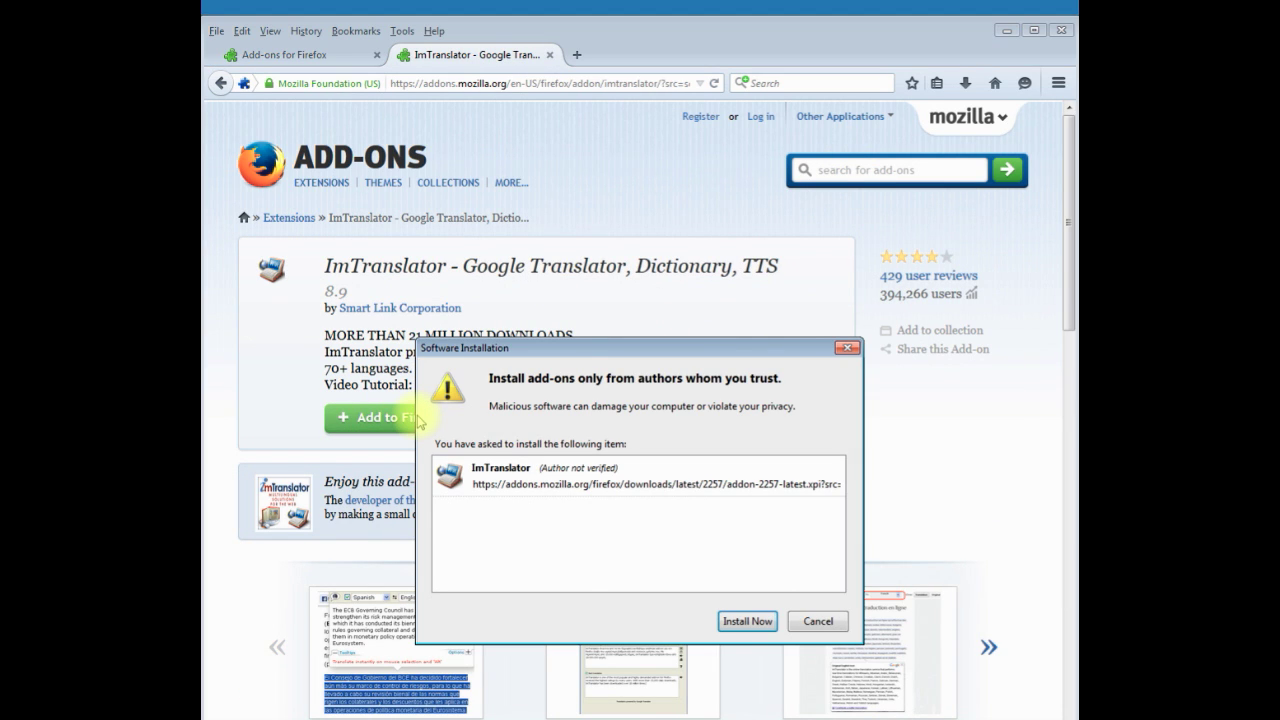
left_click(742, 622)
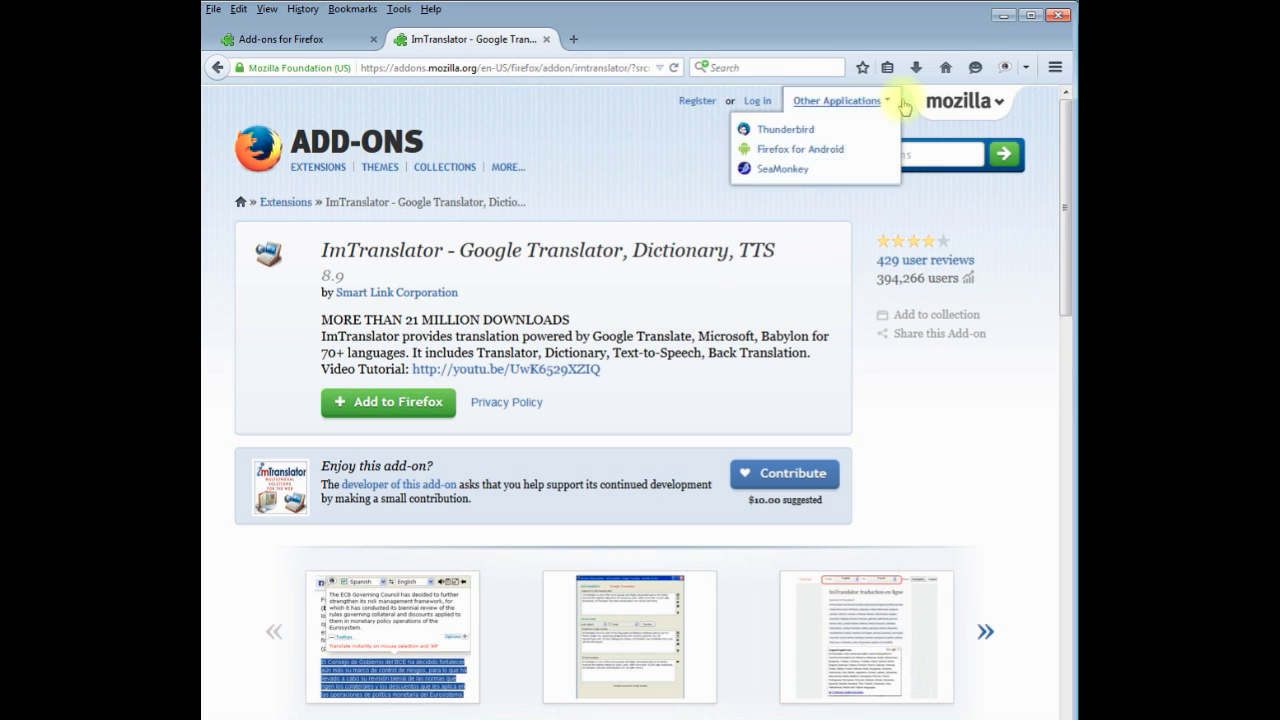
Review ImTranslator's entries in the toolbar dropdown, the Tools menu and the page context menu
left_click(1025, 70)
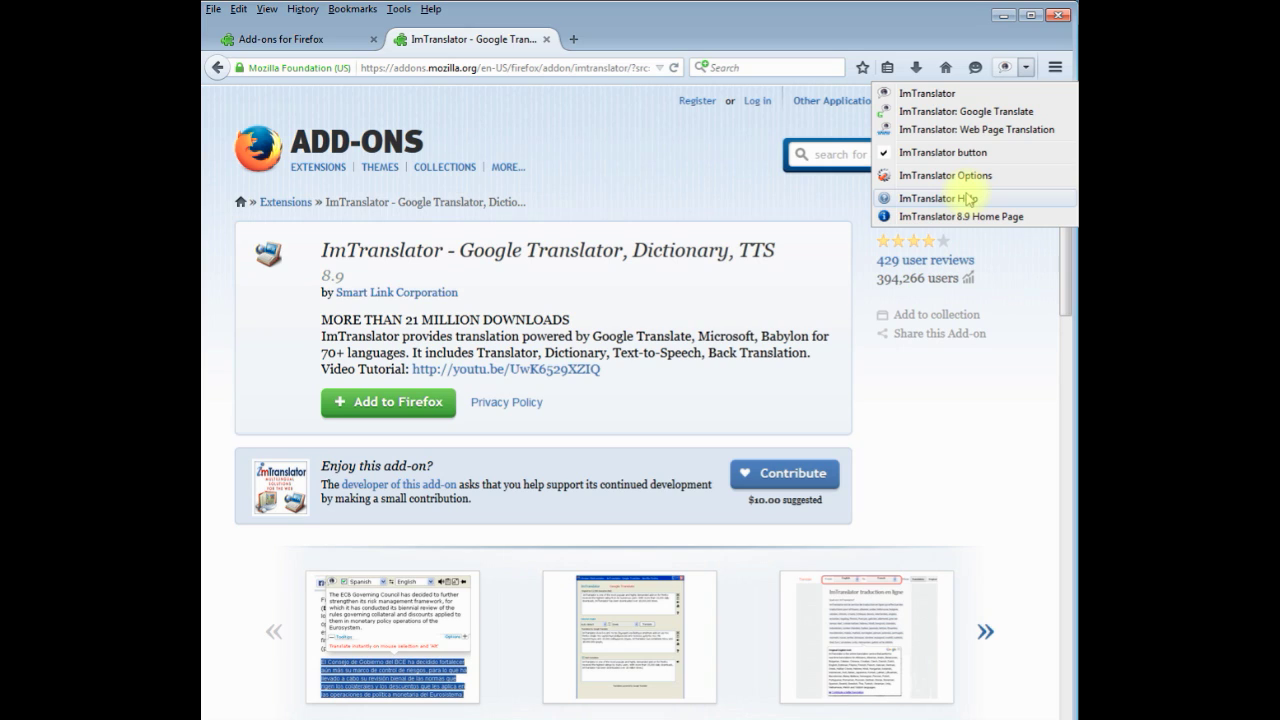
left_click(402, 15)
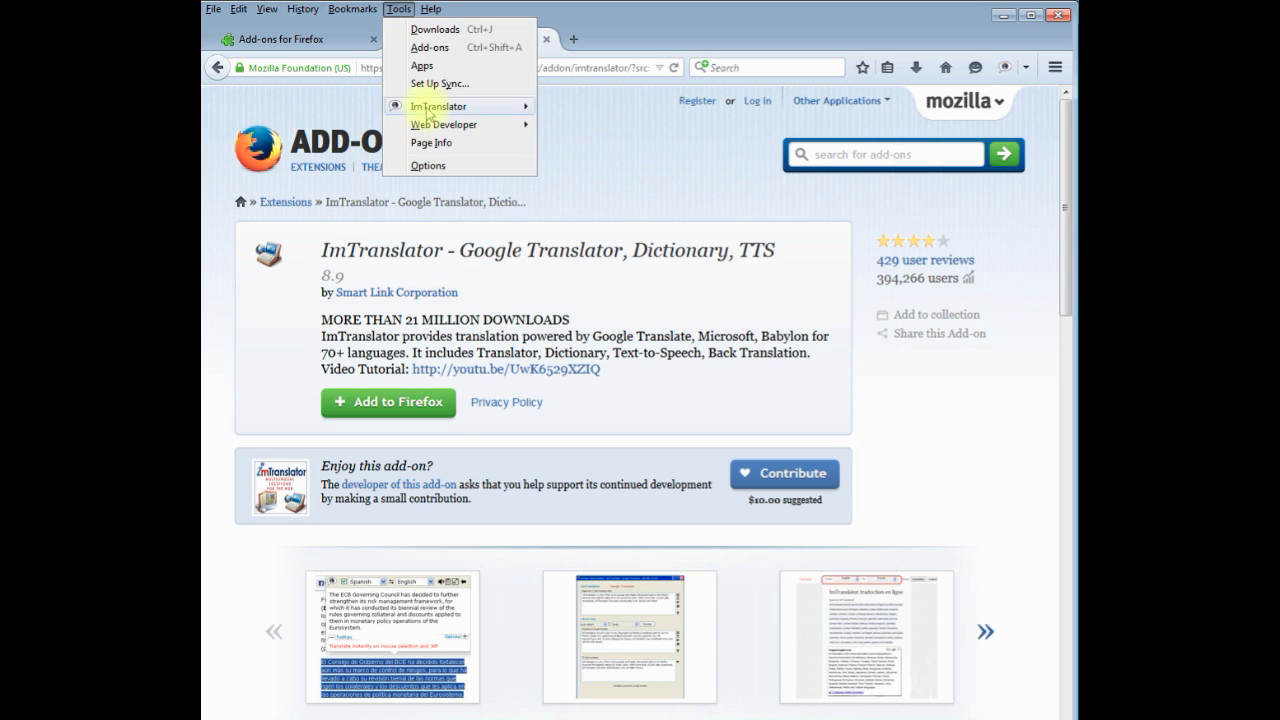
mouse_move(440, 106)
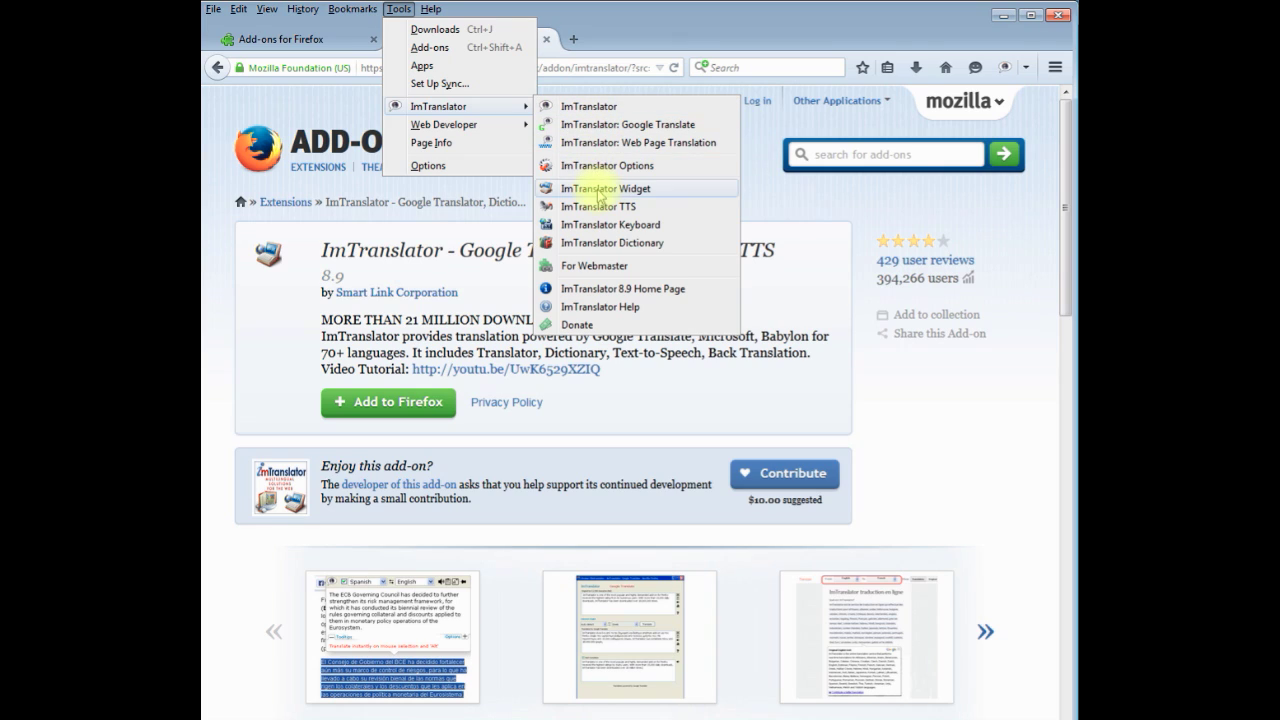
left_click(757, 193)
right_click(757, 193)
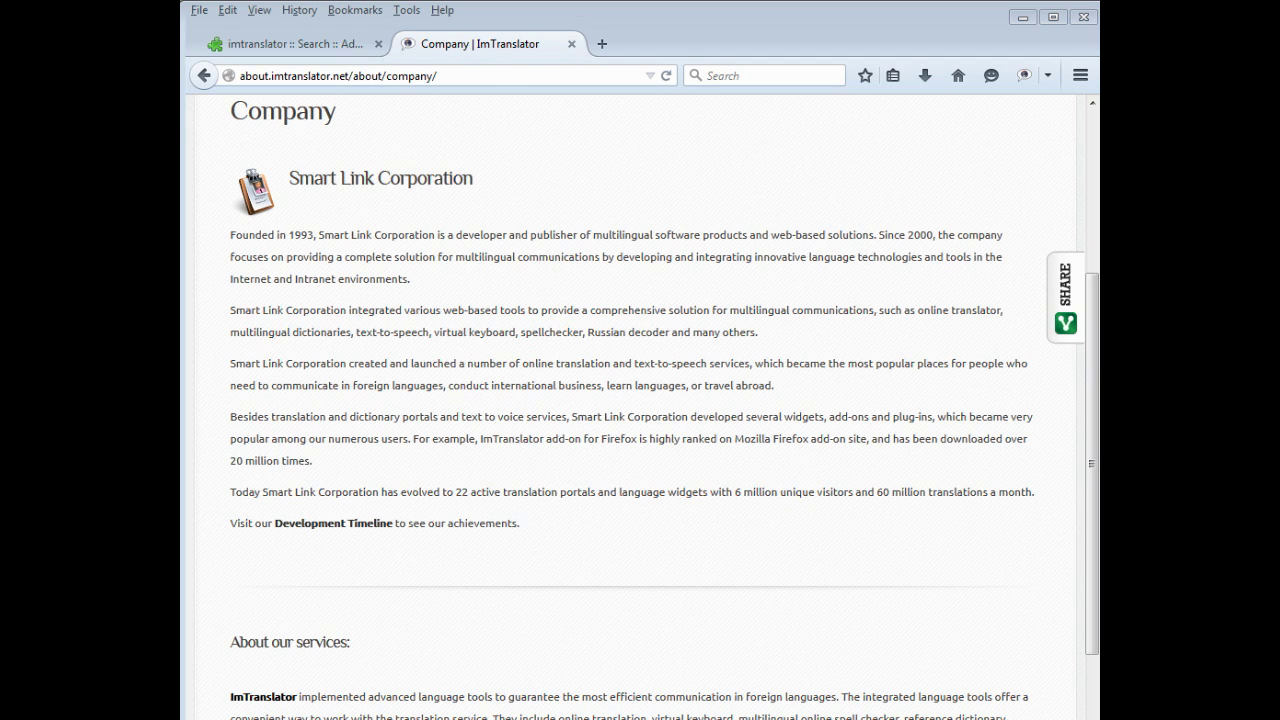
Send the selected Smart Link paragraph to ImTranslator's Google Translate
mouse_move(770, 332)
left_mouse_down()
mouse_move(229, 305)
mouse_move(229, 318)
mouse_move(237, 310)
left_mouse_up()
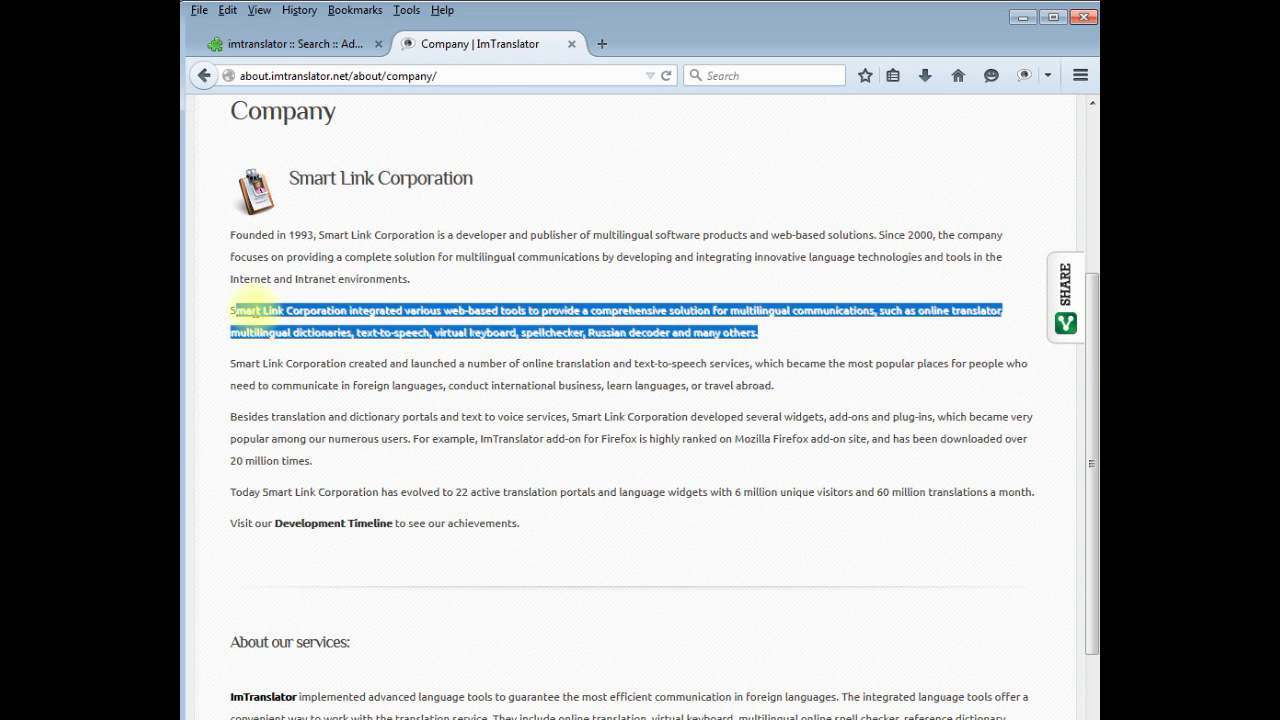
right_click(258, 312)
left_click(388, 468)
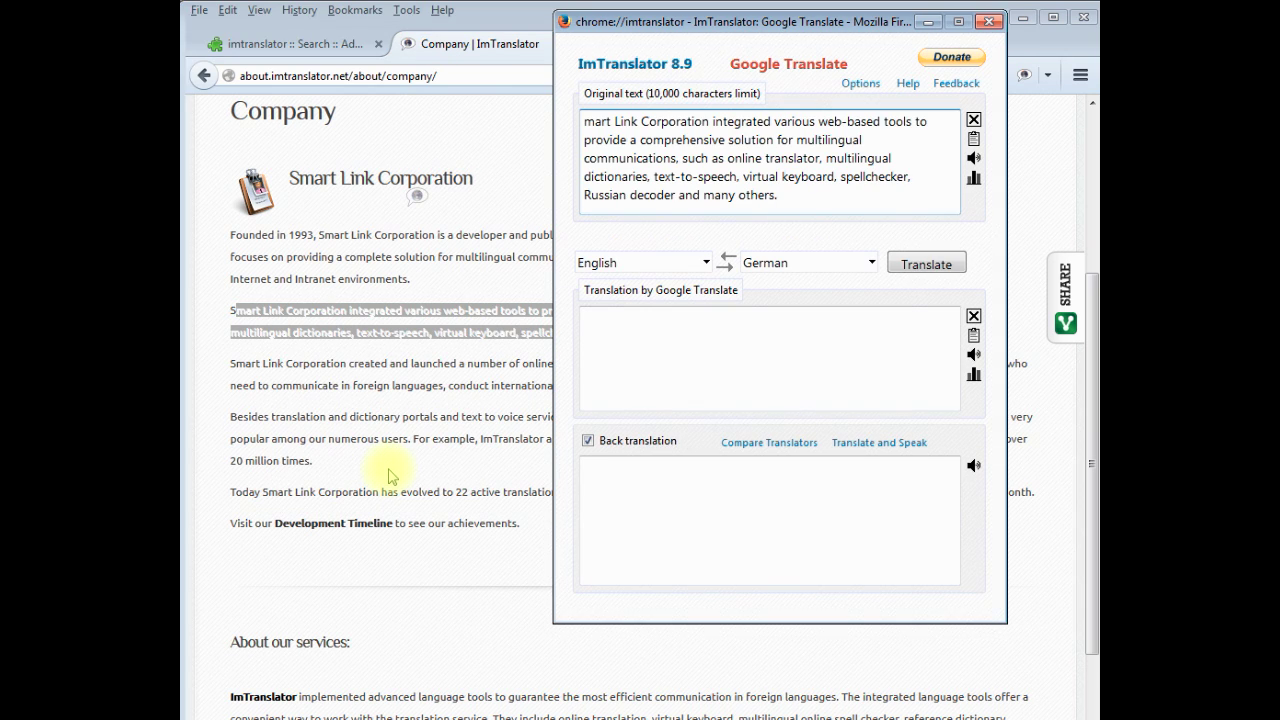
Close the Google Translate window and reselect the whole second paragraph
left_click(990, 23)
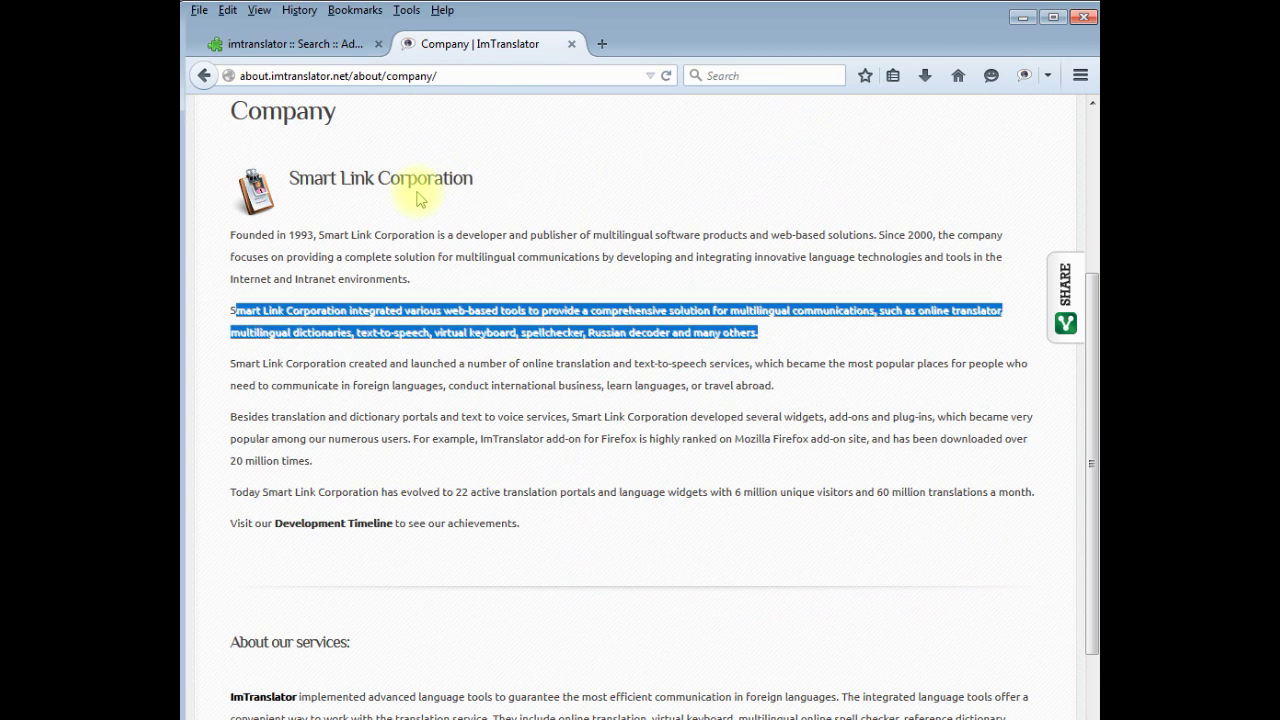
left_click(667, 193)
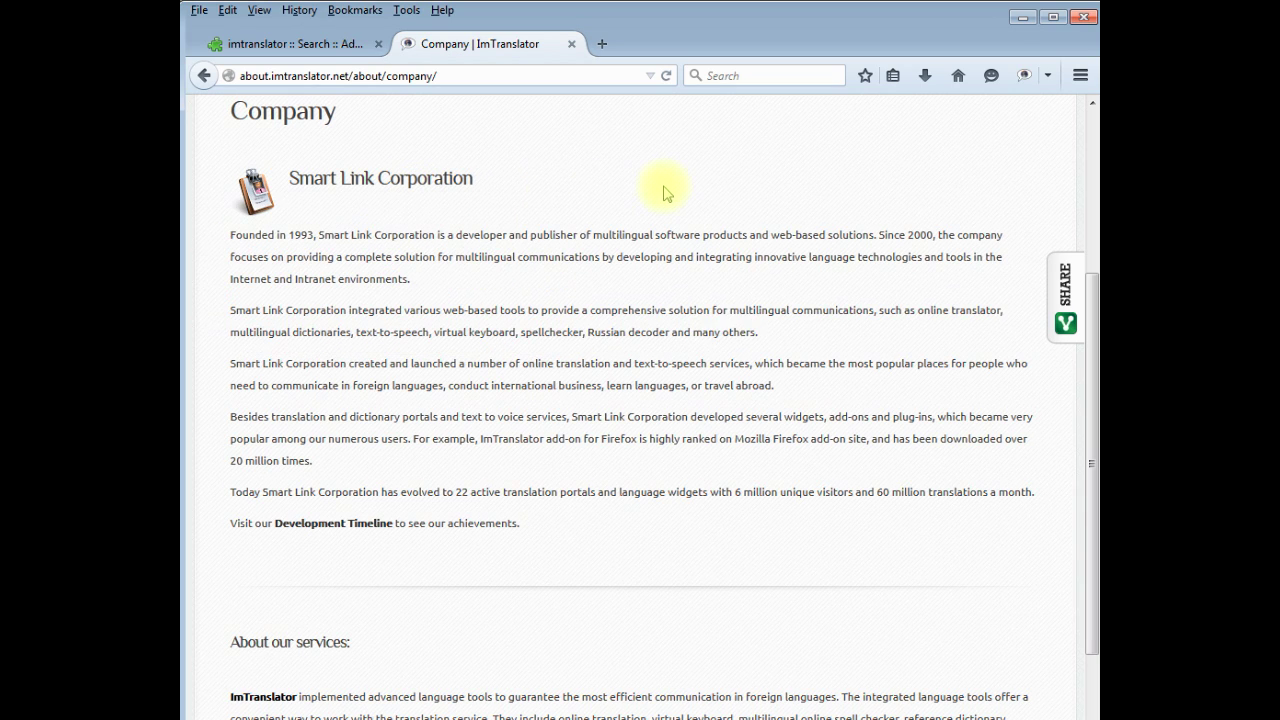
left_click_drag(762, 336, 235, 325)
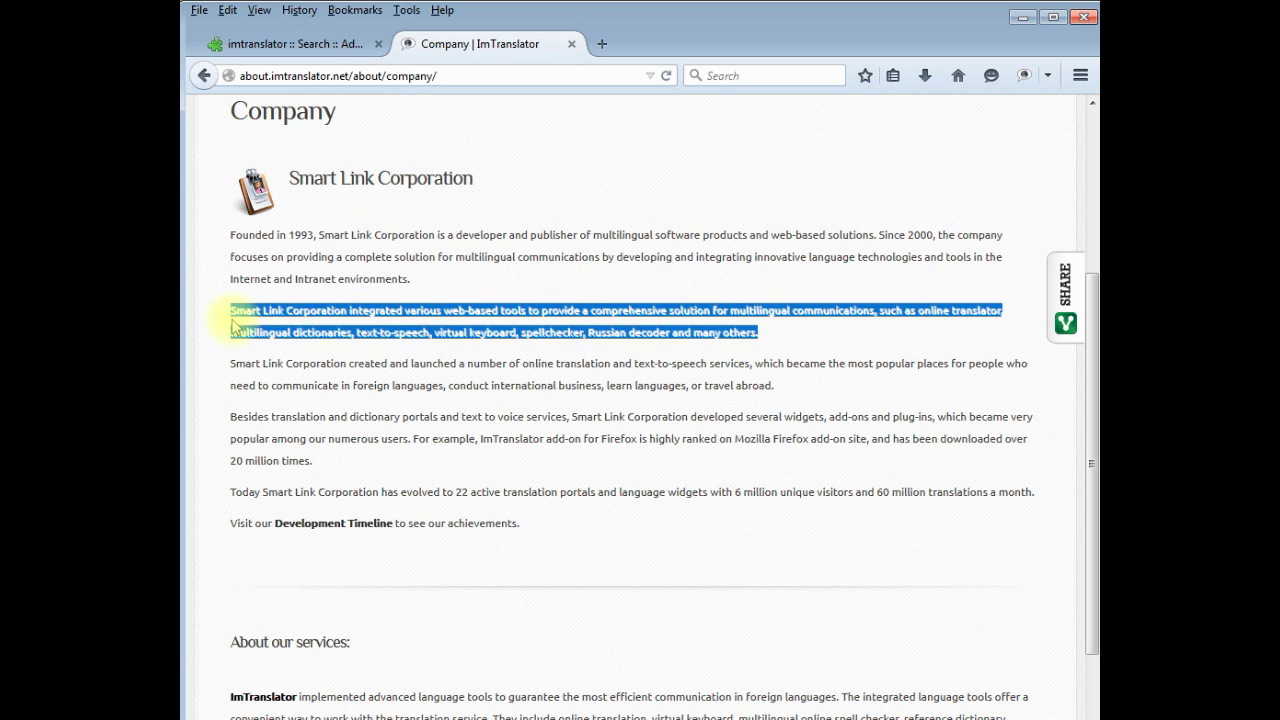
Translate the selected paragraph into Russian in the full ImTranslator window, then close it
right_click(357, 325)
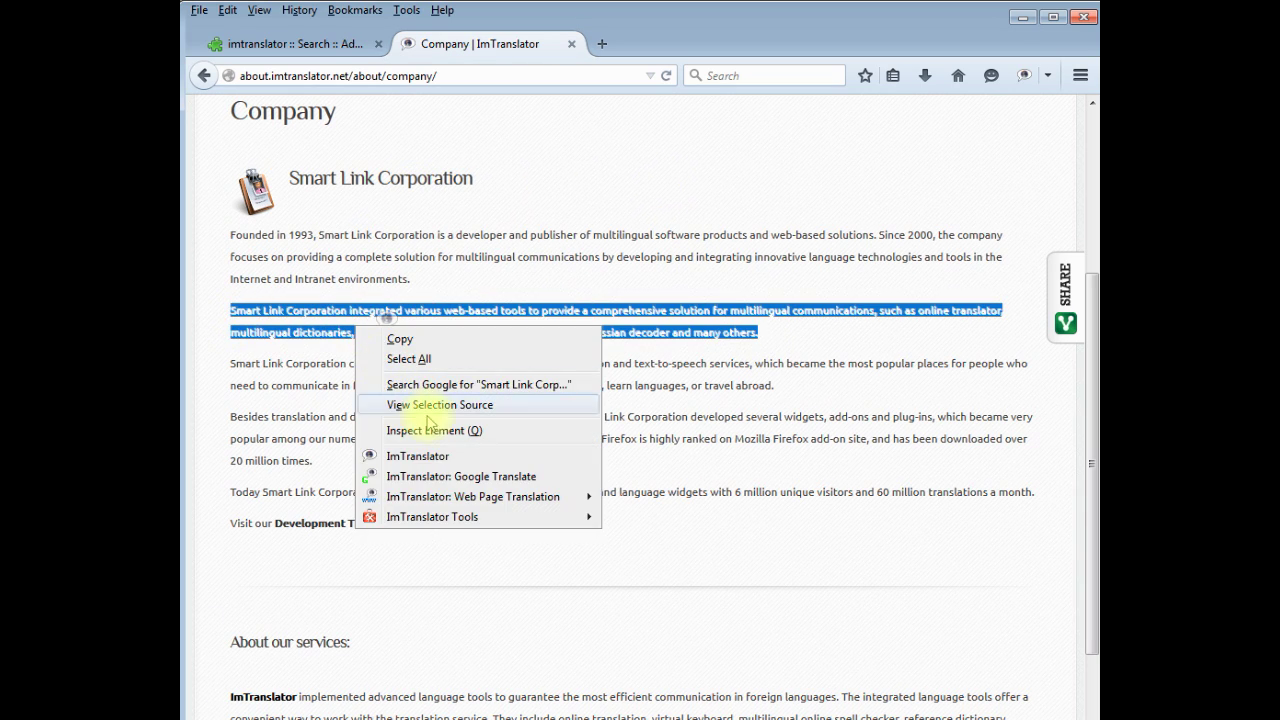
left_click(452, 462)
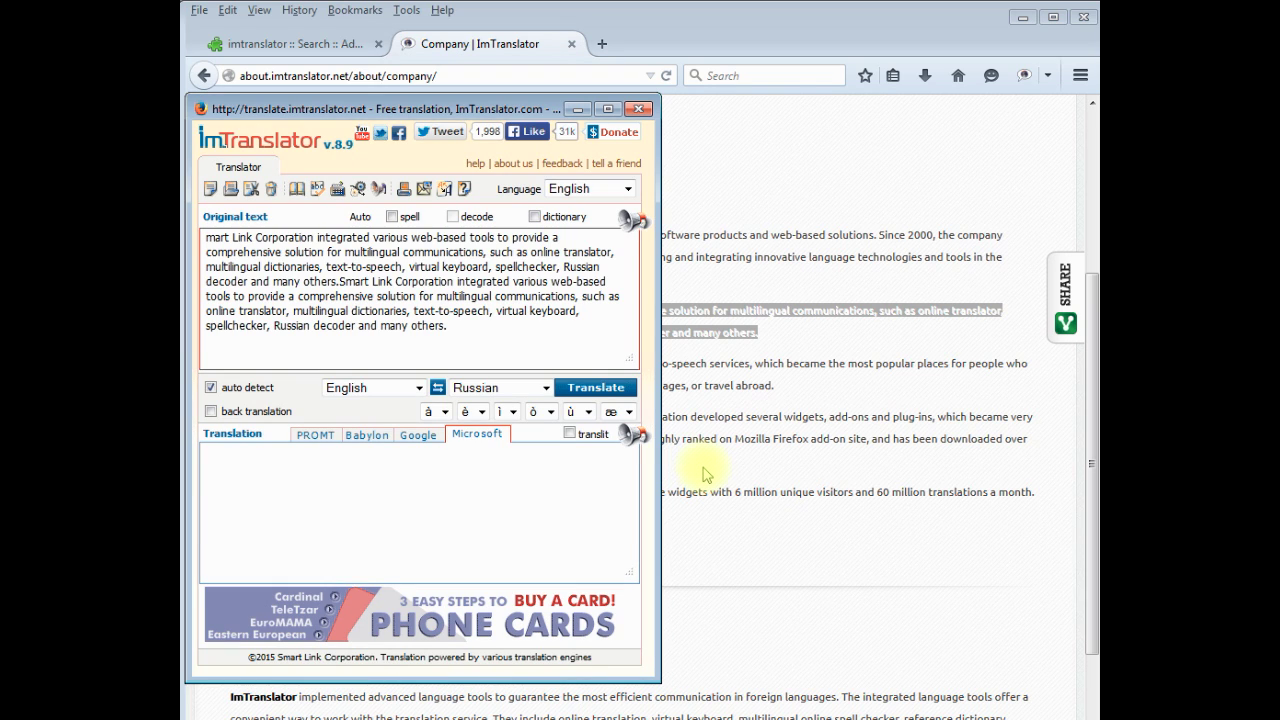
left_click(640, 110)
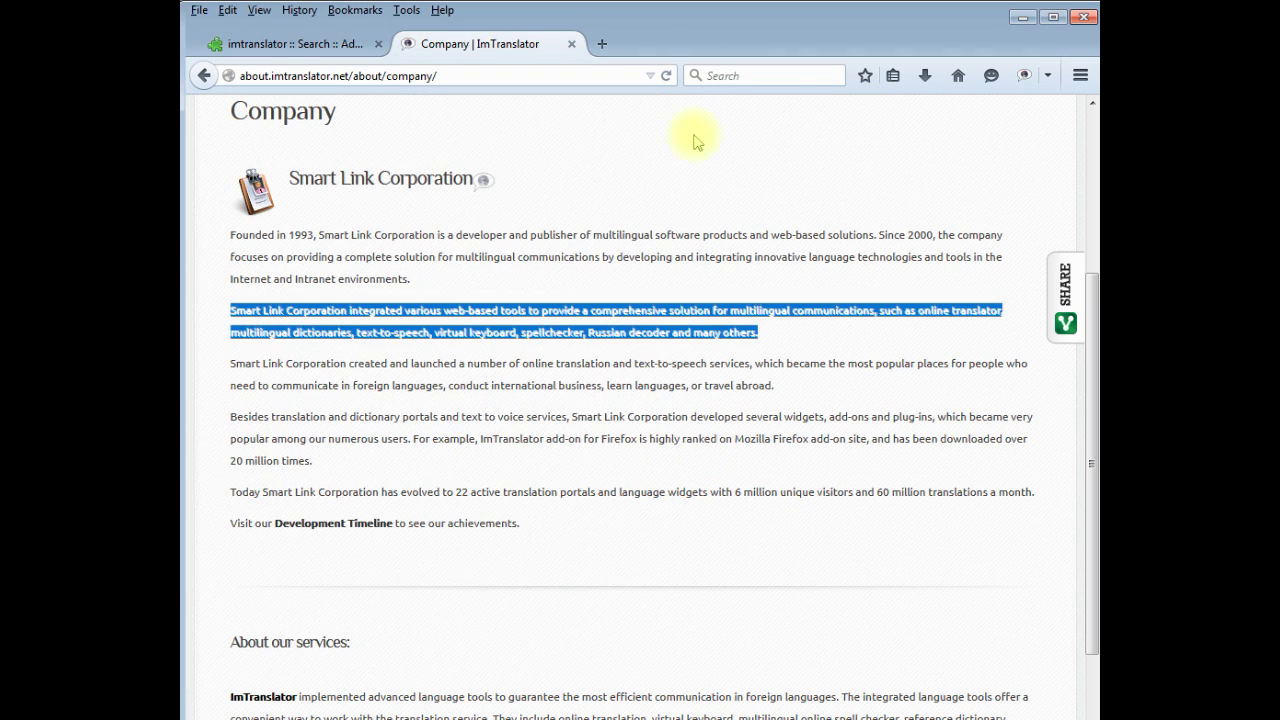
Translate the whole Company page into Spanish with Web Page Translation and scroll through it
right_click(527, 214)
mouse_move(644, 383)
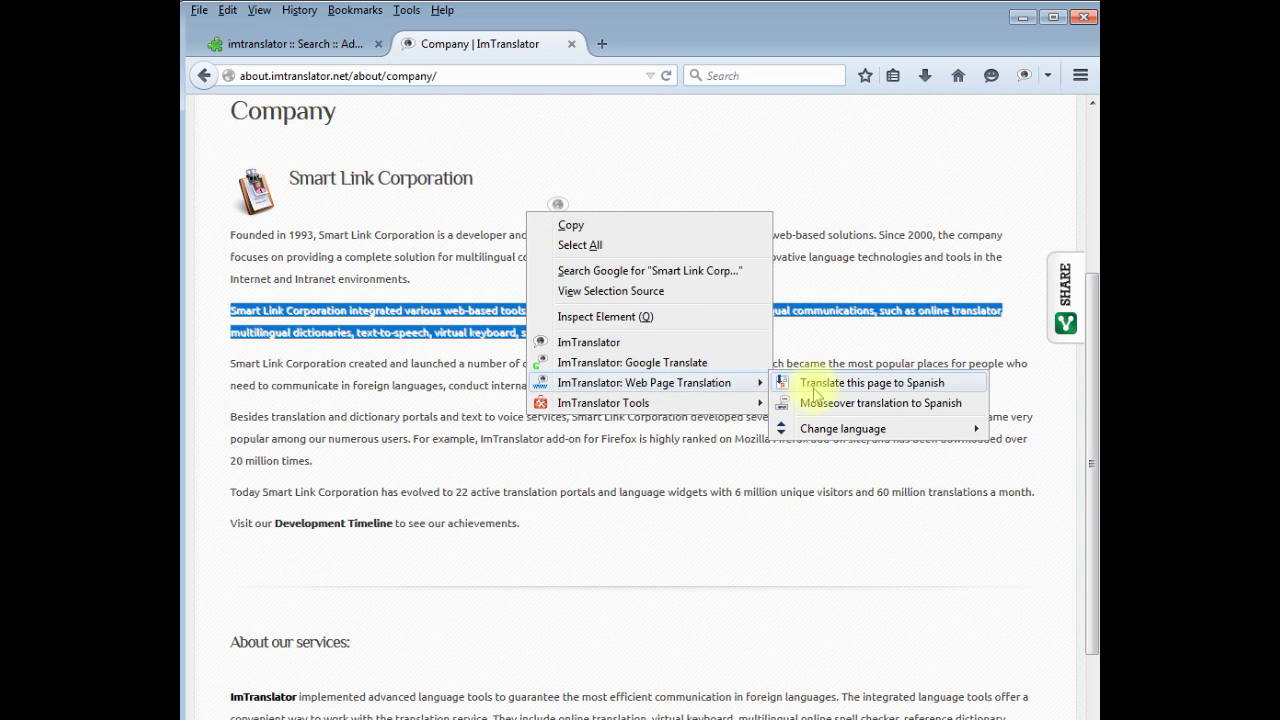
left_click(815, 389)
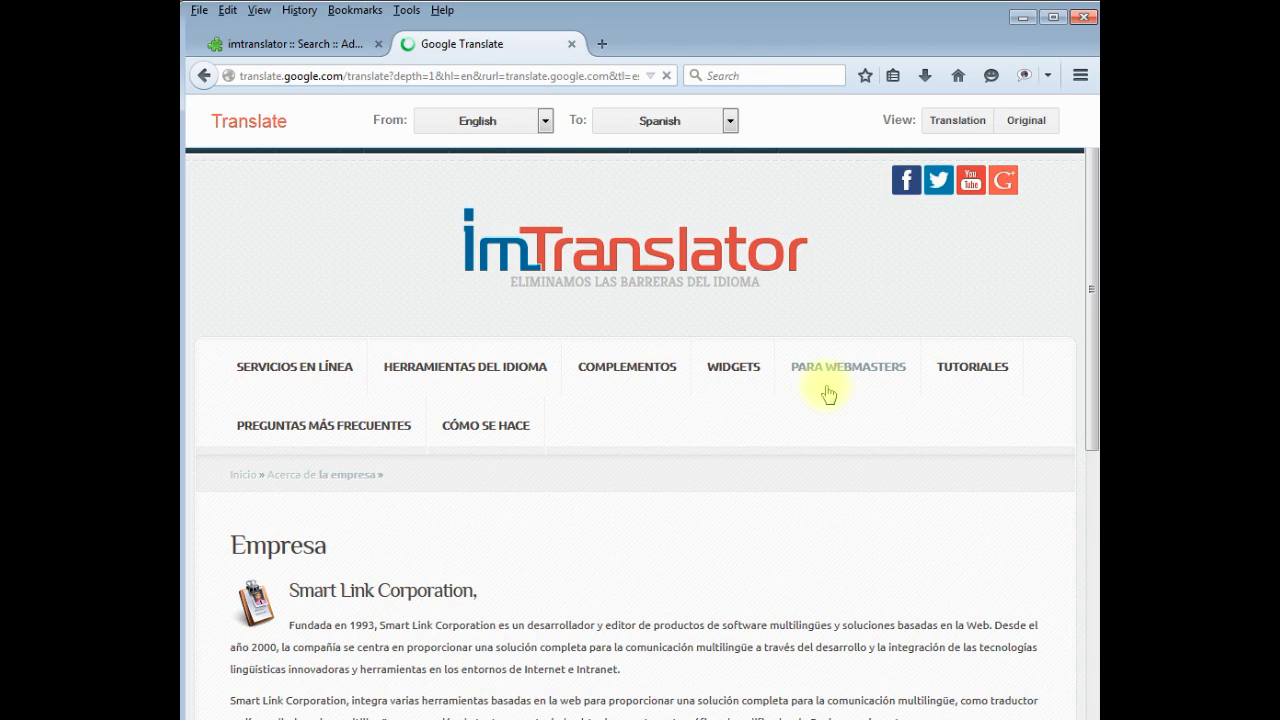
scroll(828, 410, "down", 2)
scroll(828, 410, "down", 3)
scroll(828, 410, "down", 2)
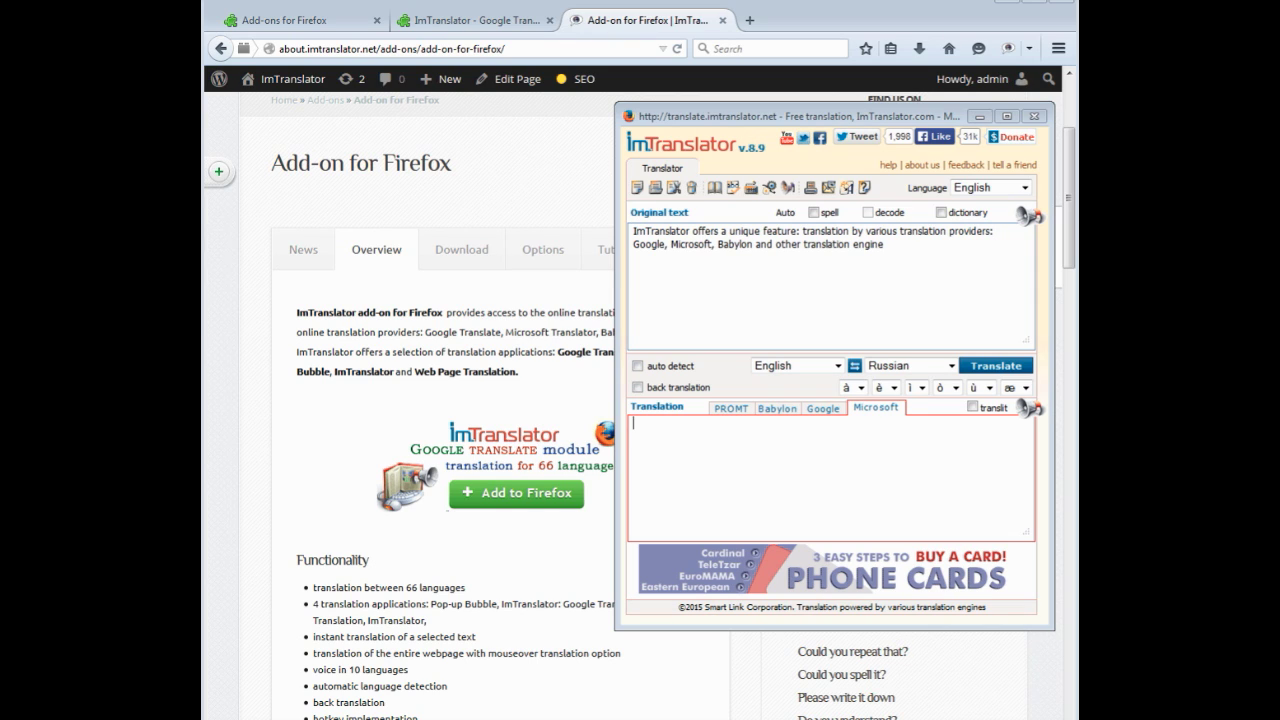
Switch between the Google and Microsoft tabs to compare their Russian translations
left_click(829, 419)
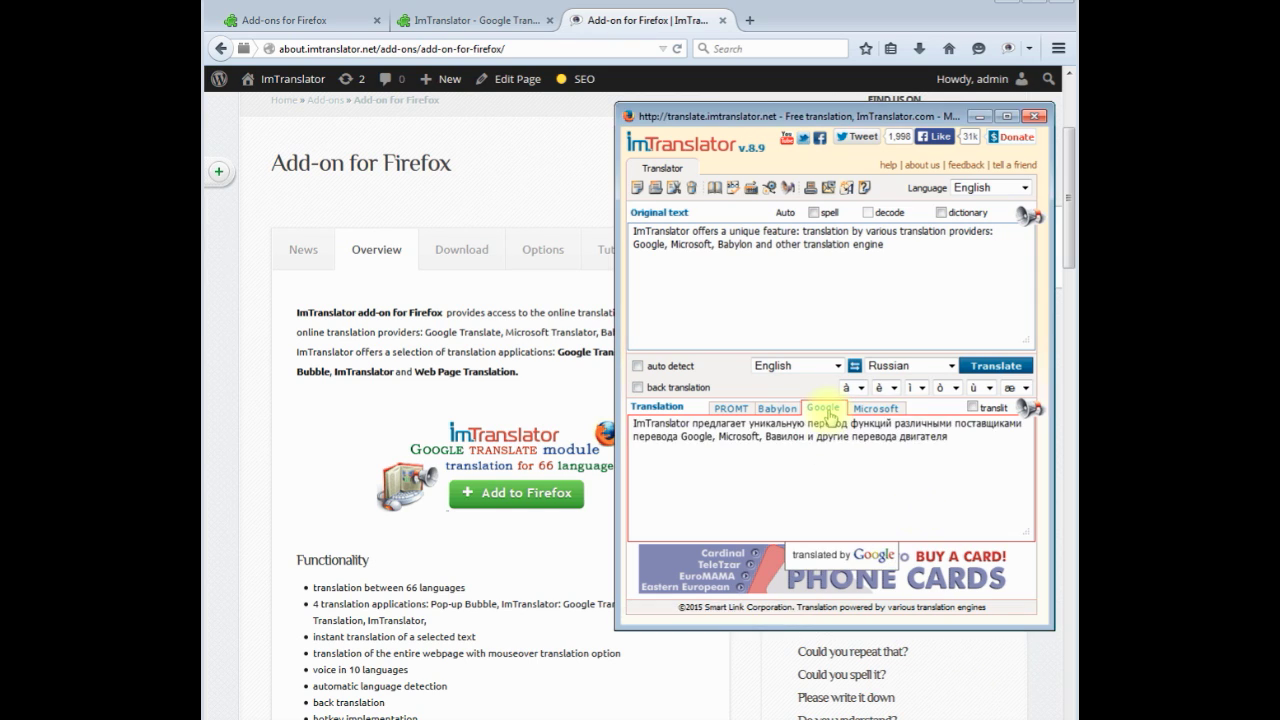
left_click(874, 410)
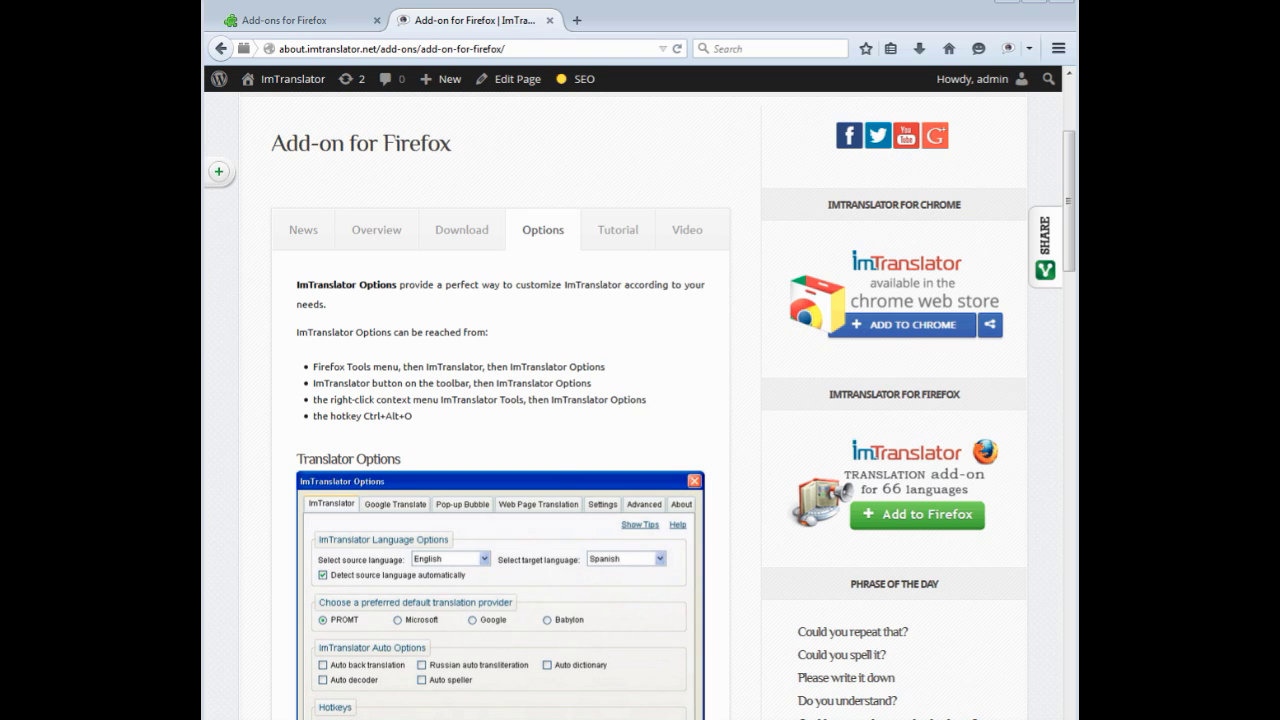
Open ImTranslator Options on the Google Translate tab and move the window higher
left_click(1028, 48)
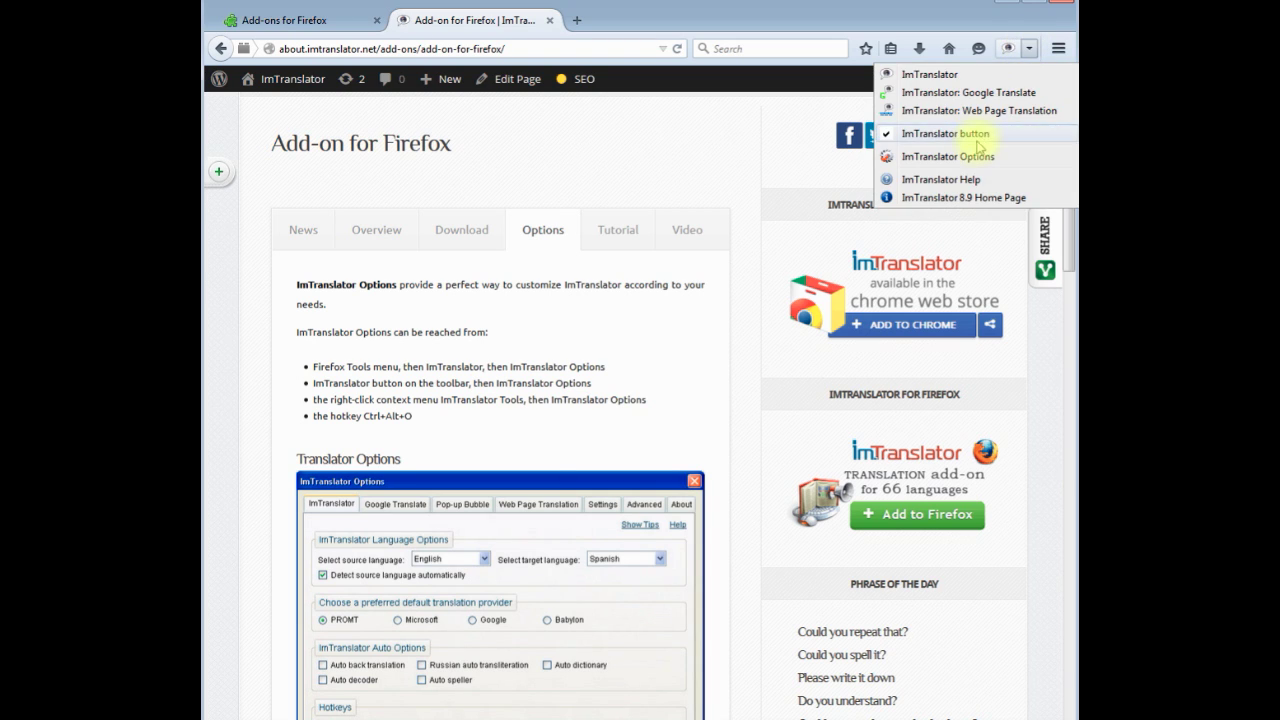
left_click(975, 157)
left_click(500, 218)
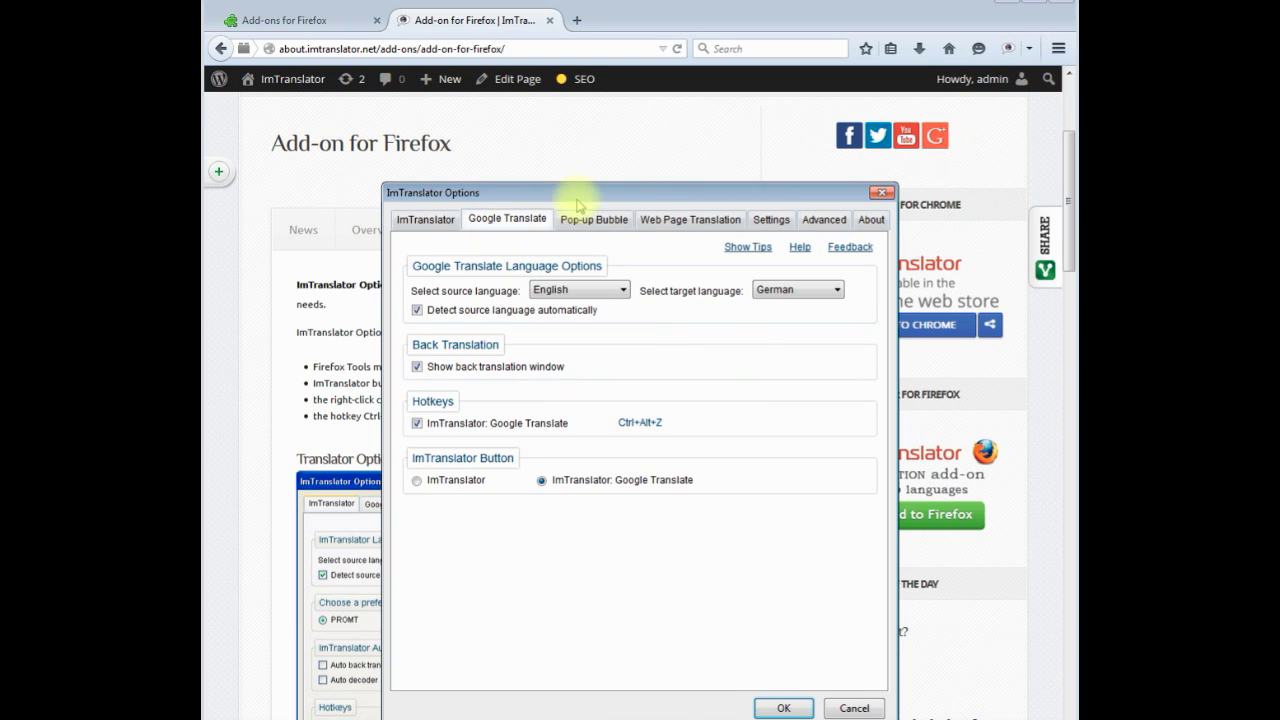
left_click_drag(609, 194, 617, 100)
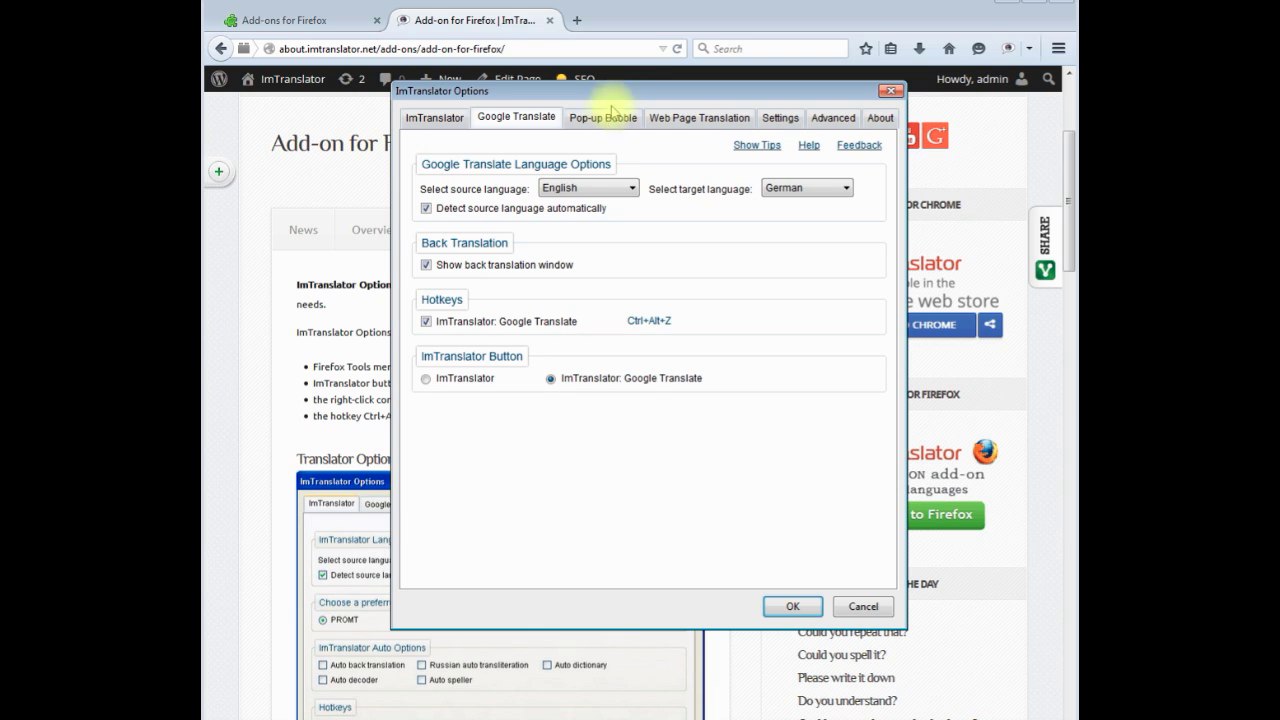
Keep English source and German target, review the Settings tab, and apply with OK
left_click(628, 190)
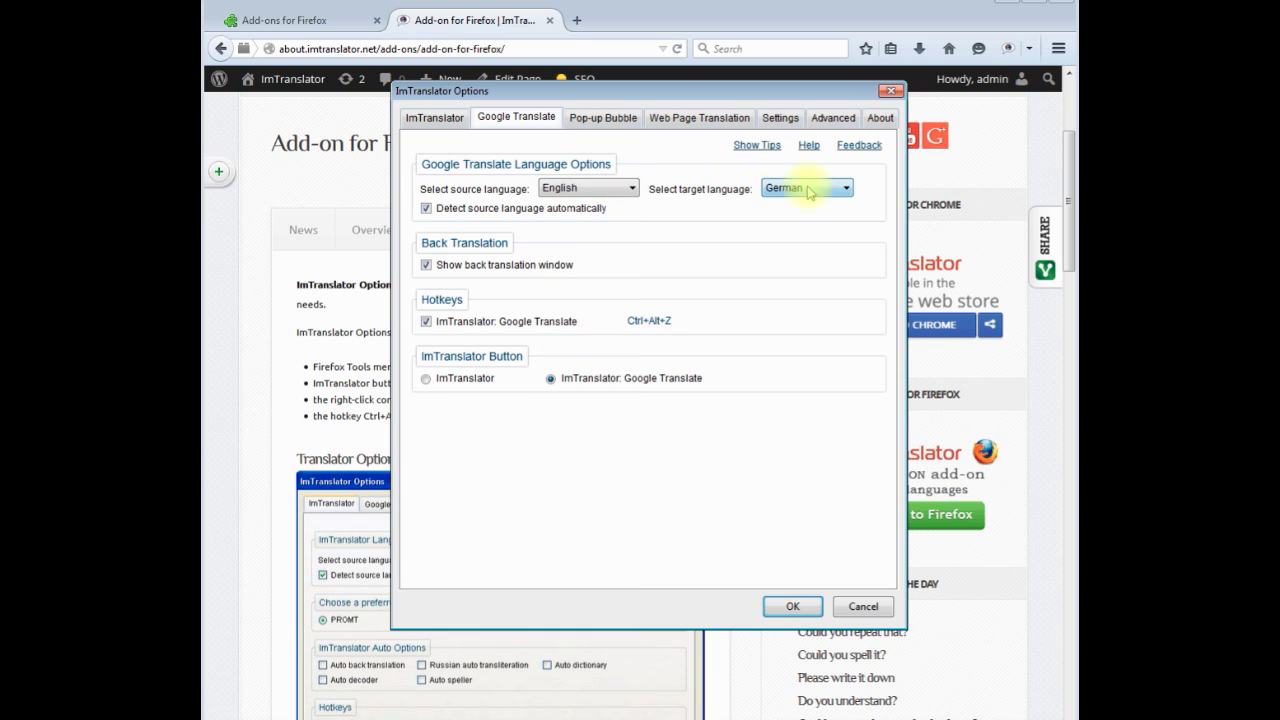
left_click(840, 190)
left_click(840, 195)
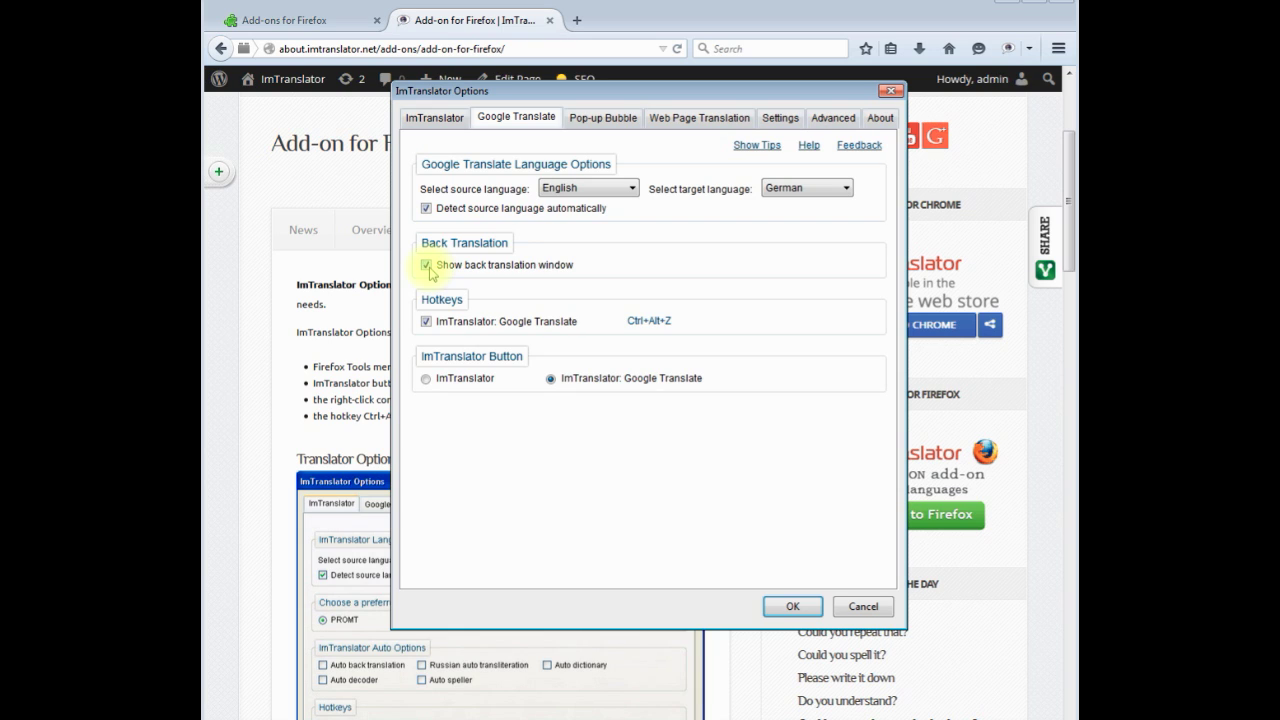
left_click(779, 117)
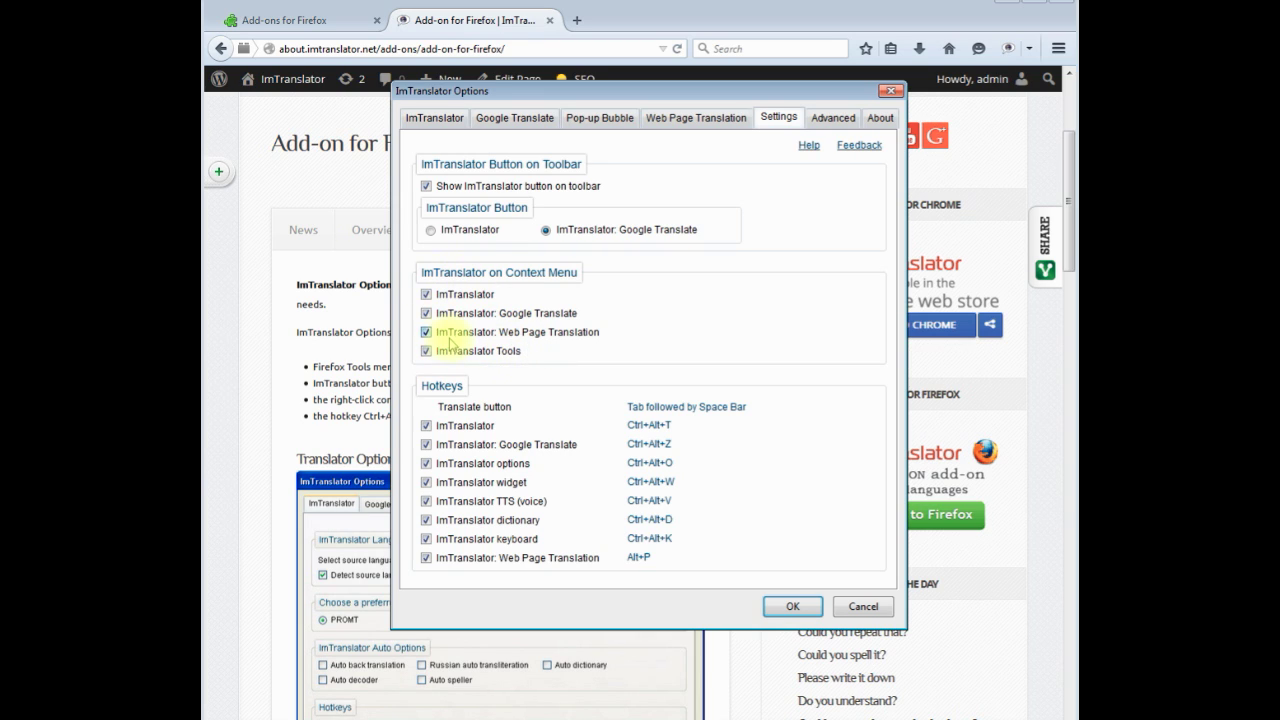
left_click(790, 608)
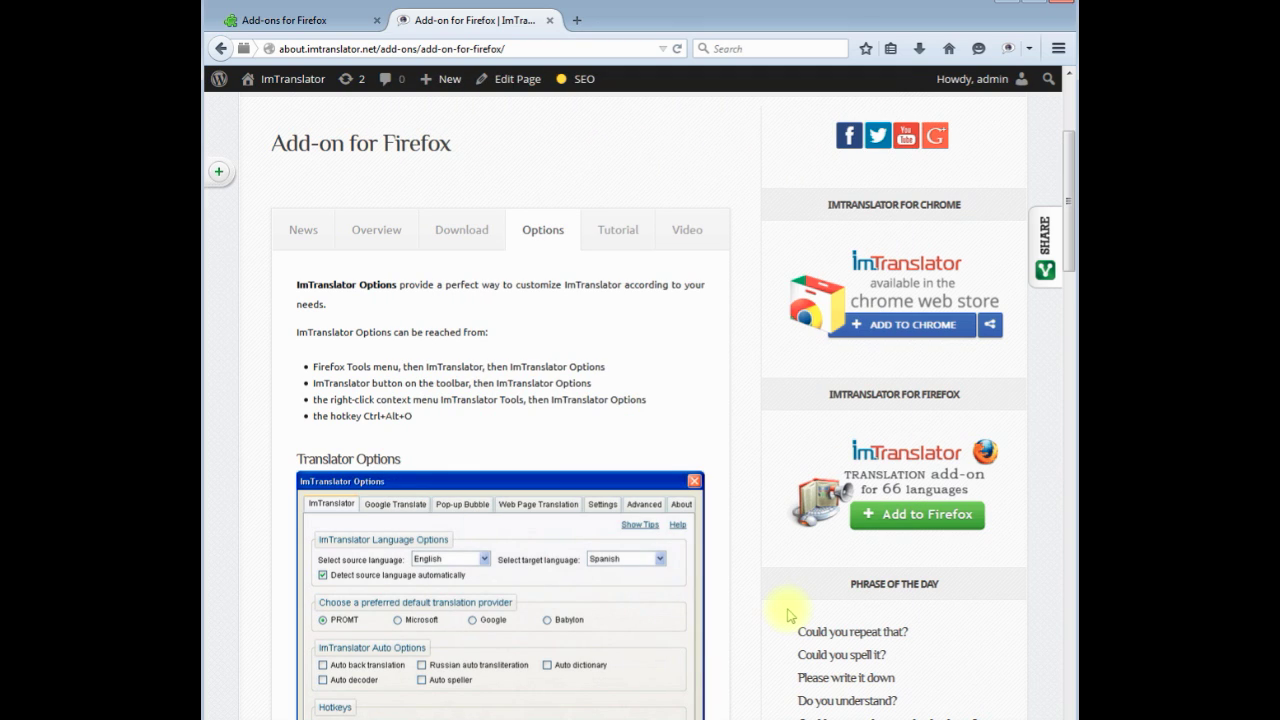